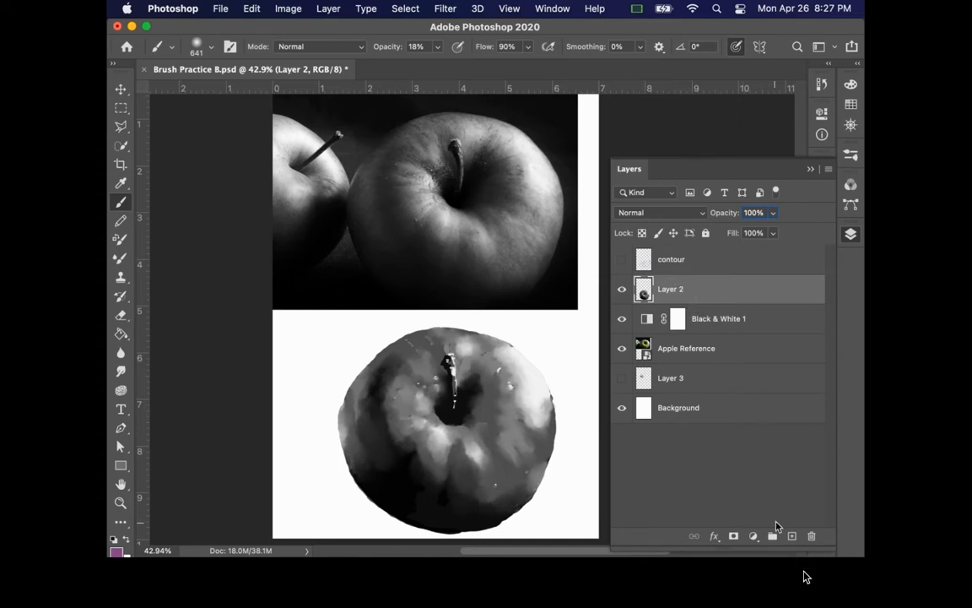
Add a new empty layer above Layer 2 and set the foreground colour to bright magenta, #df17df
left_click(792, 536)
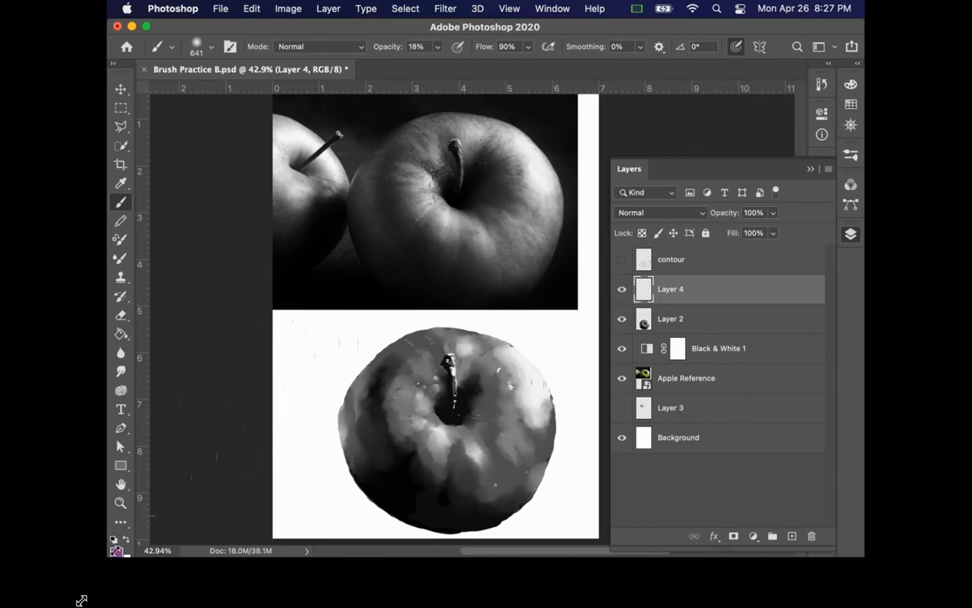
left_click(117, 552)
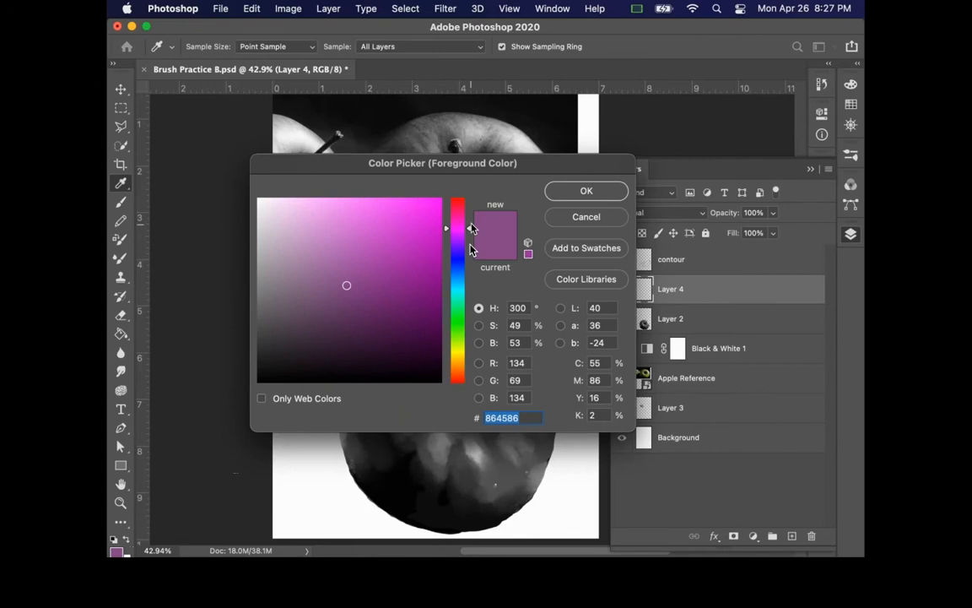
left_click_drag(398, 251, 422, 221)
left_click(590, 194)
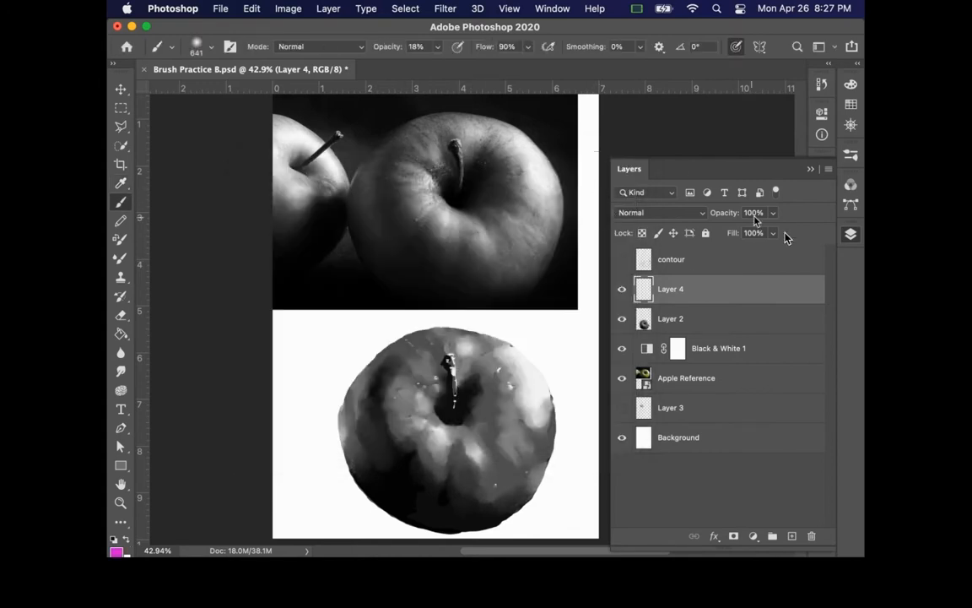
left_click(847, 237)
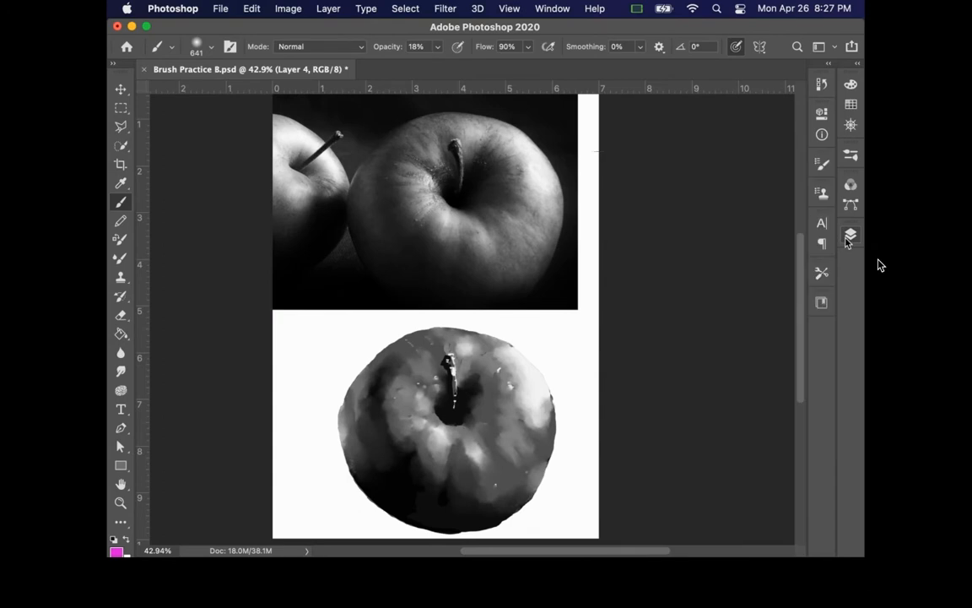
left_click(847, 237)
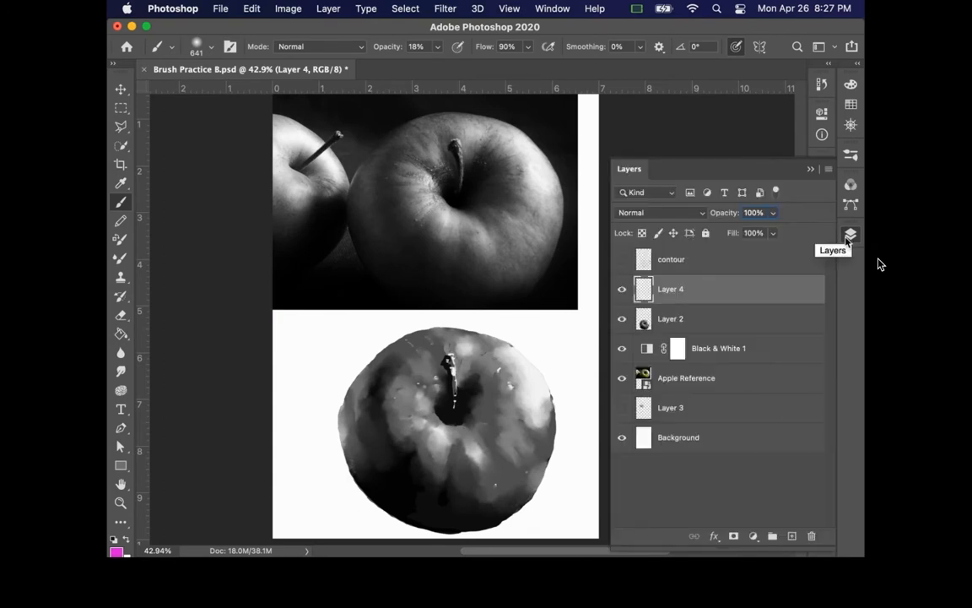
left_click(848, 238)
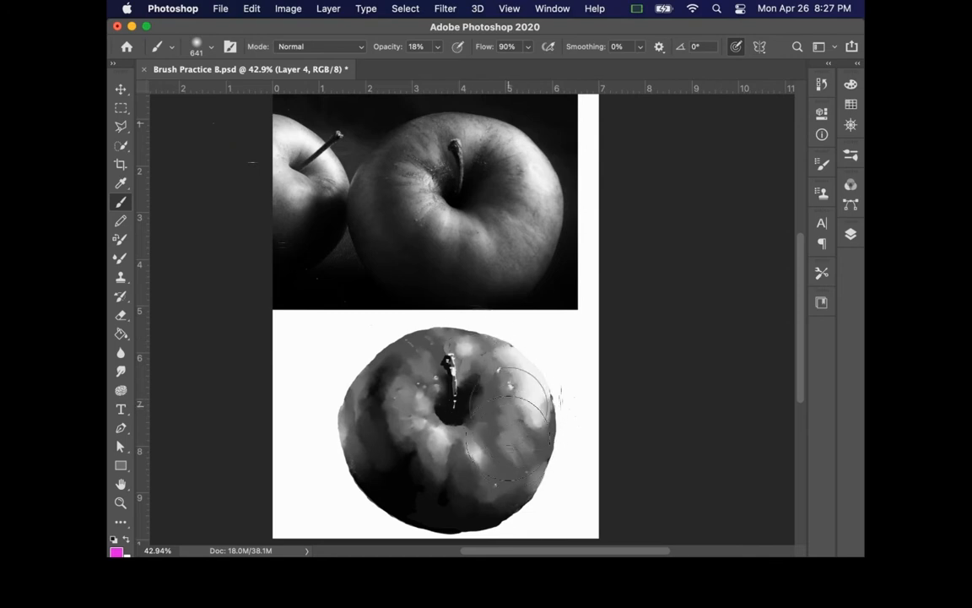
Review the Soft Round brush preset and the brush opacity setting
left_click(211, 48)
scroll(207, 214, "up", 2)
scroll(179, 234, "down", 1)
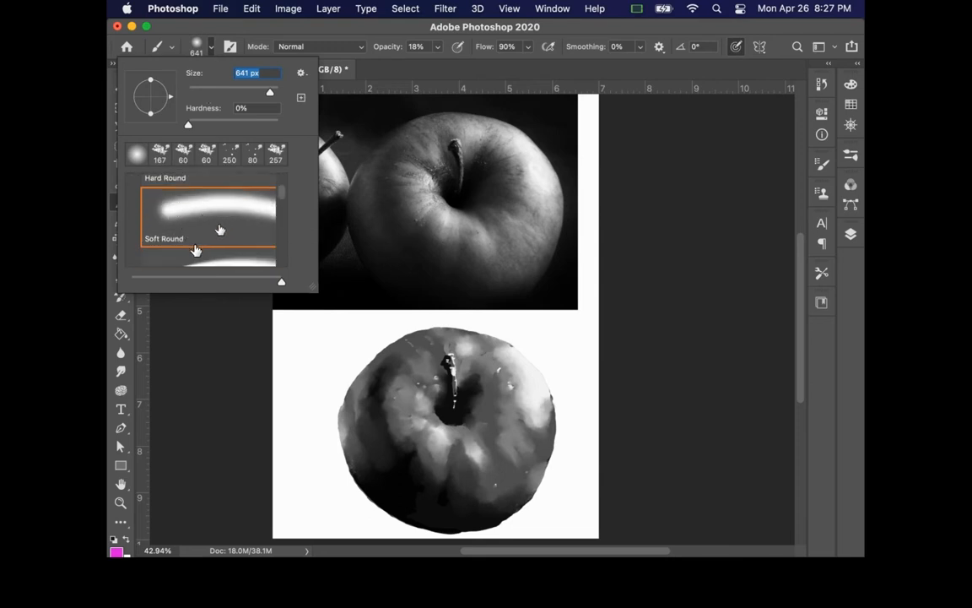
scroll(209, 243, "up", 1)
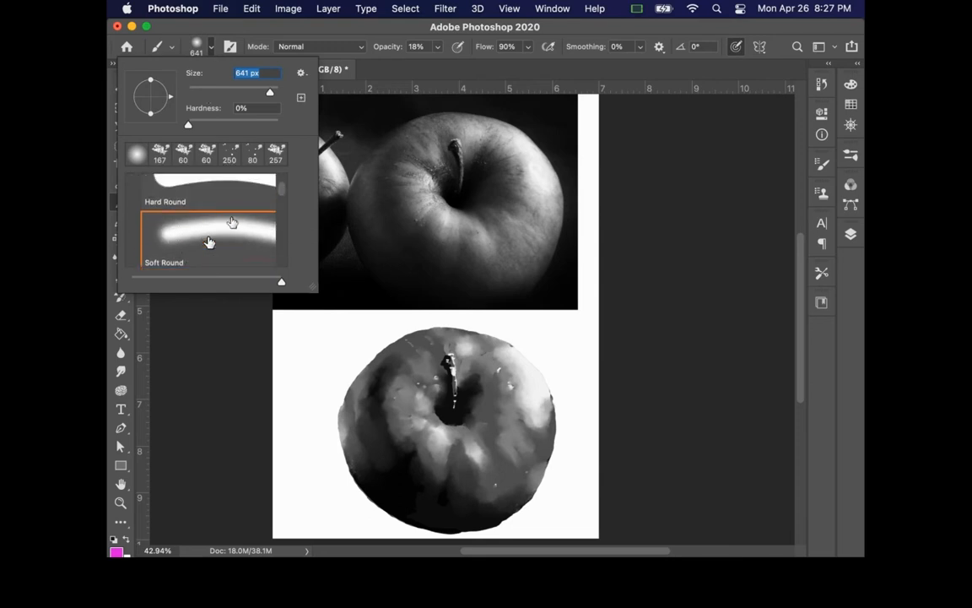
scroll(198, 236, "down", 1)
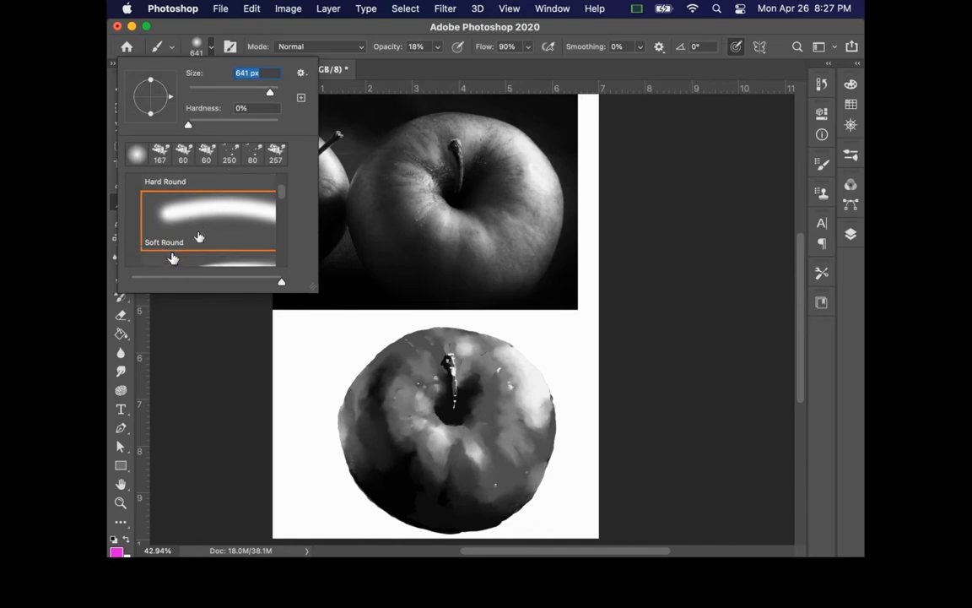
key("Return")
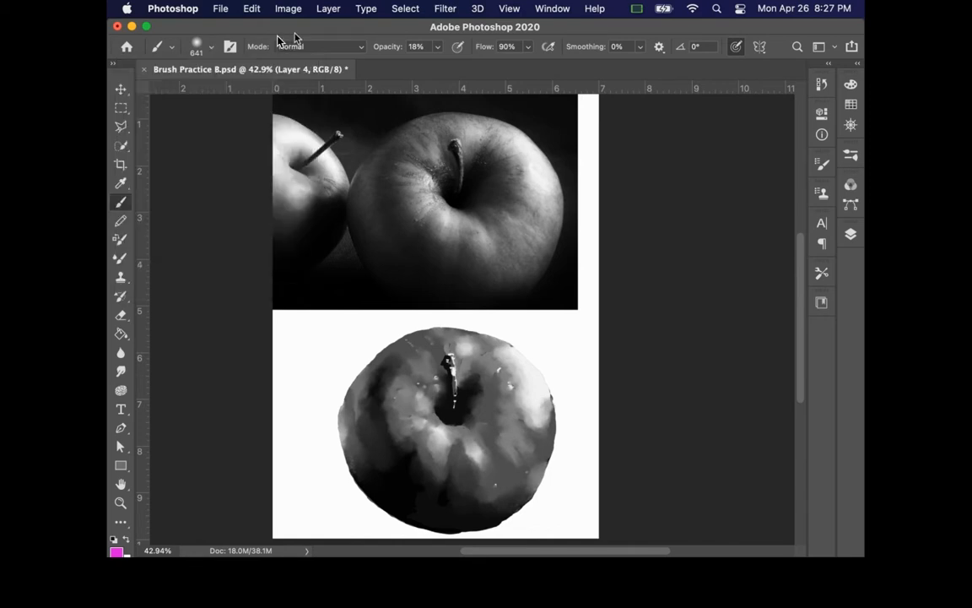
left_click_drag(389, 53, 384, 55)
left_click_drag(391, 55, 394, 54)
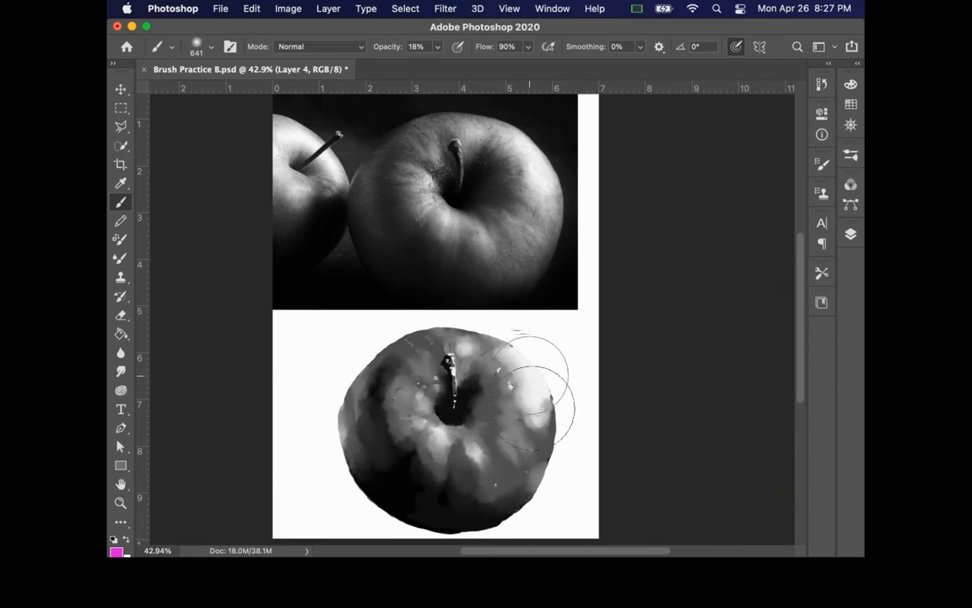
Undo a test magenta stroke over the painted apple's highlight and load Layer 2's apple as a selection
mouse_move(540, 363)
left_mouse_down()
mouse_move(540, 425)
mouse_move(528, 371)
left_mouse_up()
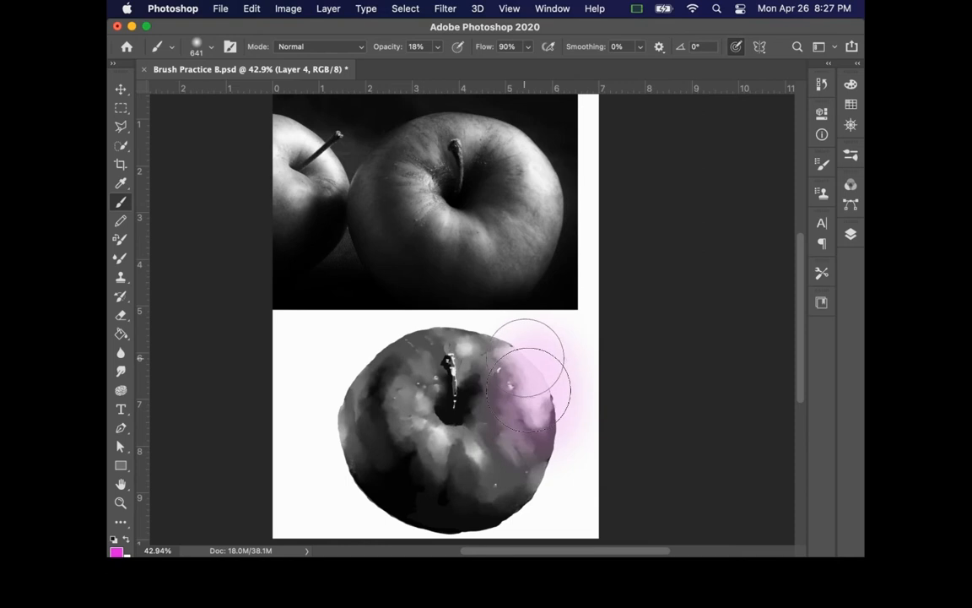
key("super+z")
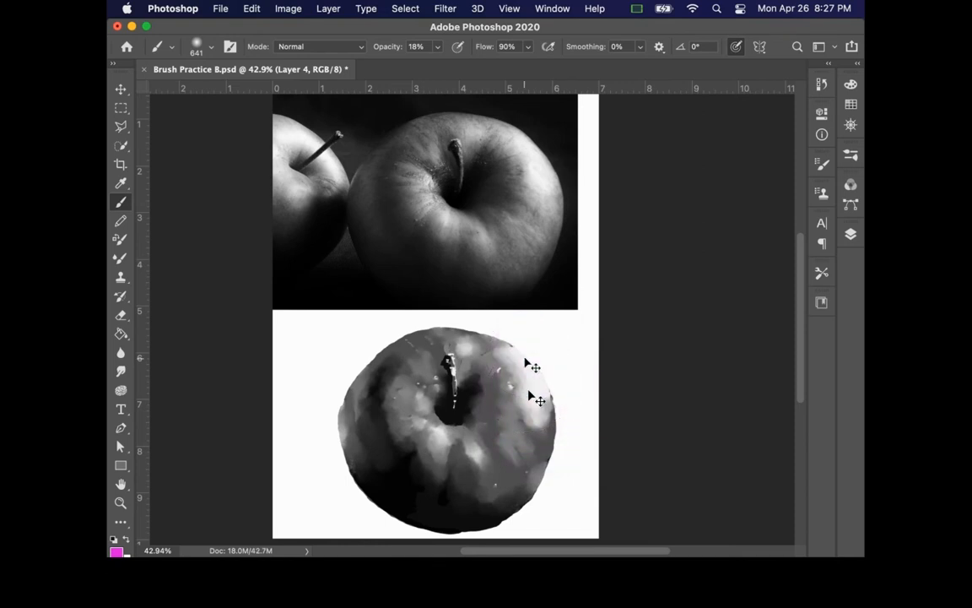
left_click(851, 237)
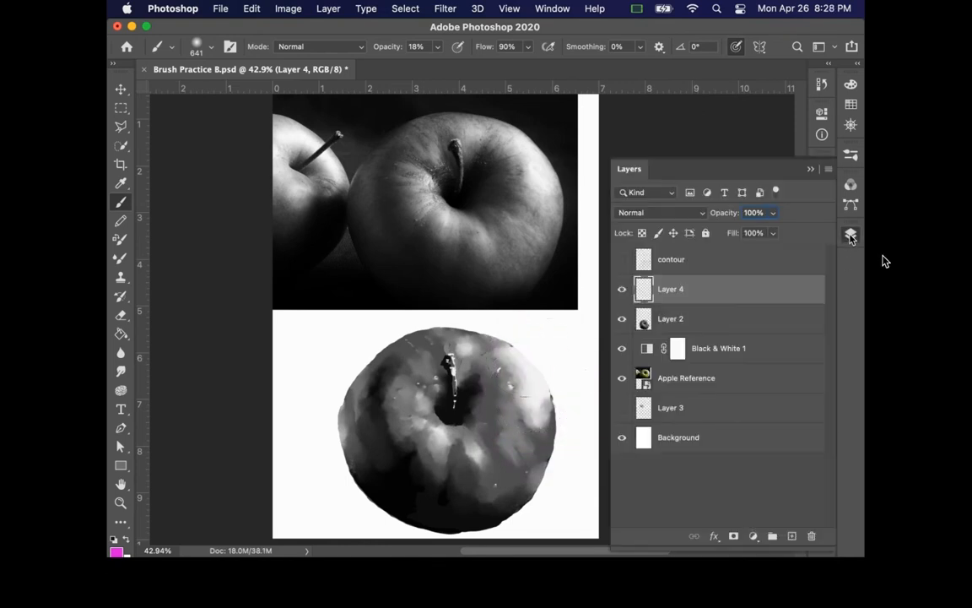
left_click(644, 328, "super")
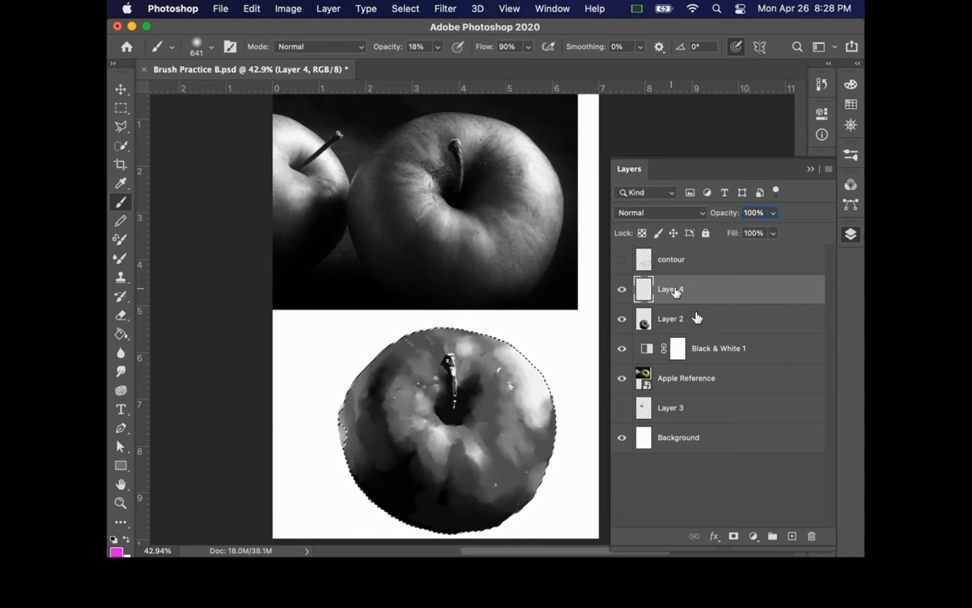
left_click(850, 237)
Glaze magenta over the apple's right side, the area below the cavity and the stem, lowering brush opacity to 8%
mouse_move(530, 385)
left_mouse_down()
mouse_move(503, 353)
mouse_move(518, 362)
mouse_move(516, 387)
mouse_move(541, 410)
mouse_move(532, 387)
mouse_move(527, 426)
left_mouse_up()
left_click_drag(395, 53, 381, 57)
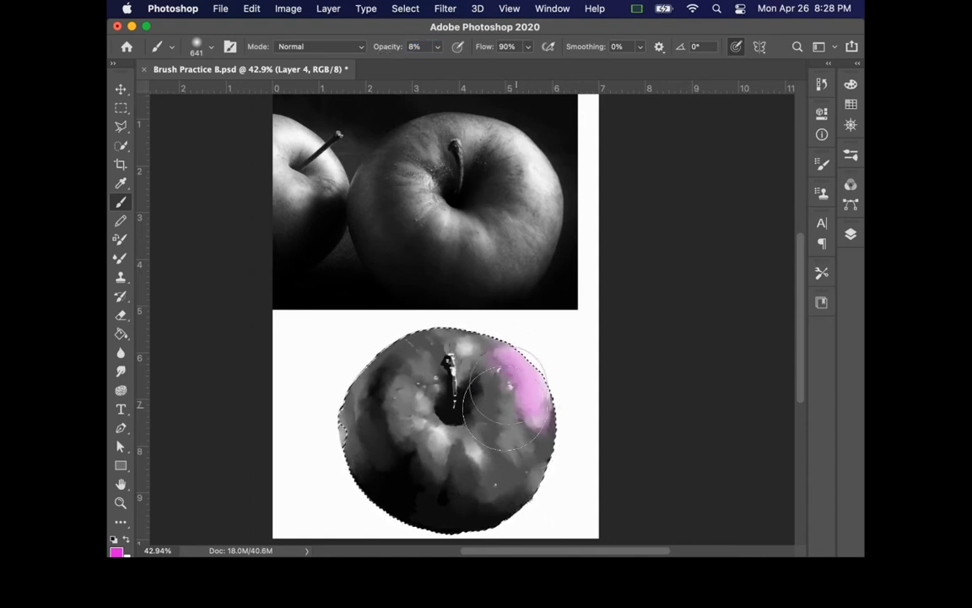
mouse_move(538, 434)
left_mouse_down()
mouse_move(521, 463)
mouse_move(506, 372)
mouse_move(524, 371)
mouse_move(506, 355)
mouse_move(478, 357)
mouse_move(478, 344)
mouse_move(460, 341)
left_mouse_up()
mouse_move(489, 498)
left_mouse_down()
mouse_move(476, 495)
mouse_move(480, 503)
mouse_move(452, 471)
mouse_move(434, 476)
mouse_move(443, 493)
mouse_move(439, 441)
left_mouse_up()
mouse_move(436, 487)
left_mouse_down()
mouse_move(382, 401)
mouse_move(424, 437)
left_mouse_up()
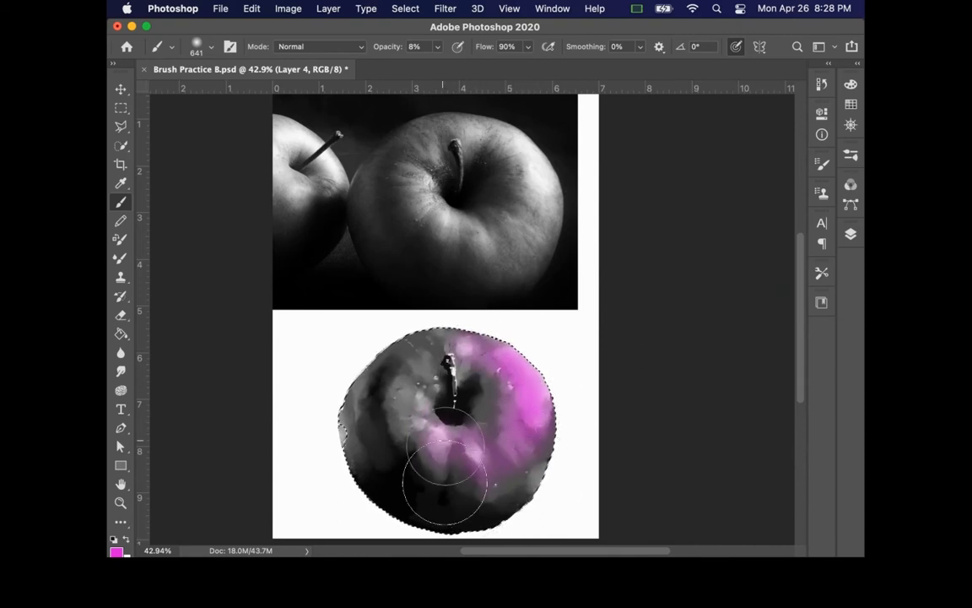
mouse_move(488, 380)
left_mouse_down()
mouse_move(442, 439)
mouse_move(490, 426)
mouse_move(453, 372)
mouse_move(453, 400)
mouse_move(453, 392)
left_mouse_up()
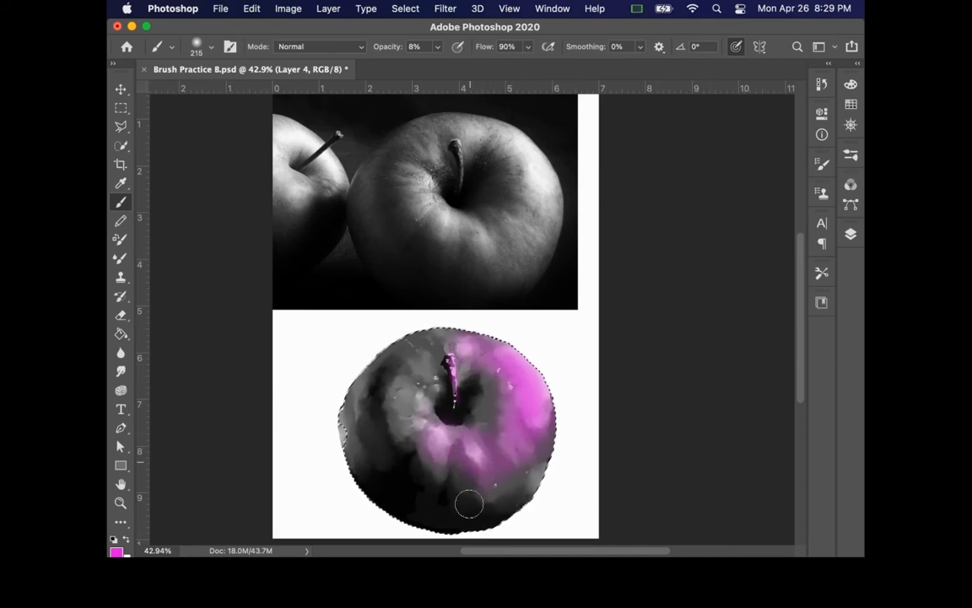
Set the foreground to lighter pink #eb70eb and brush it over the apple's right side
left_click(116, 551)
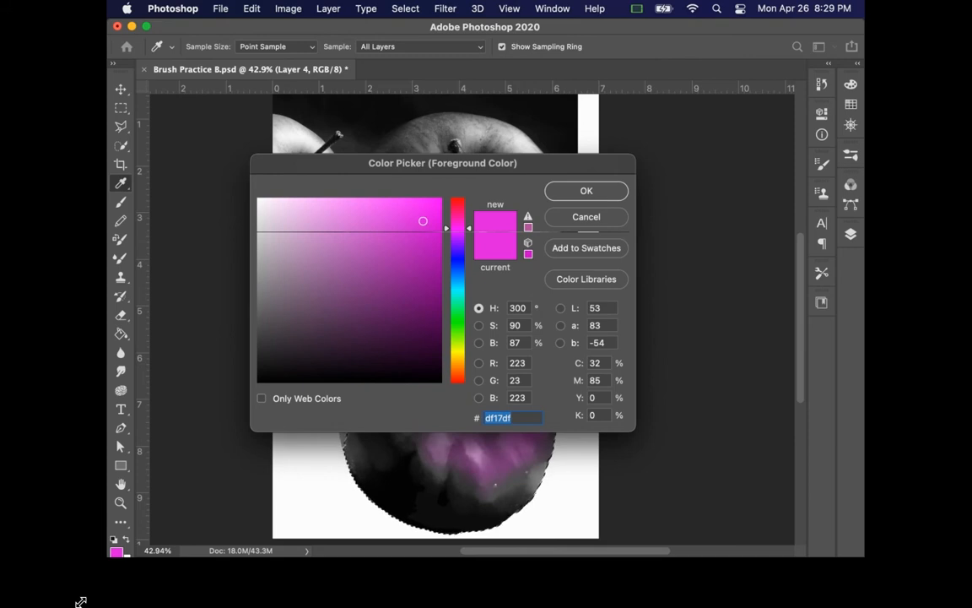
mouse_move(423, 221)
left_mouse_down()
mouse_move(363, 218)
mouse_move(358, 209)
mouse_move(342, 230)
left_mouse_up()
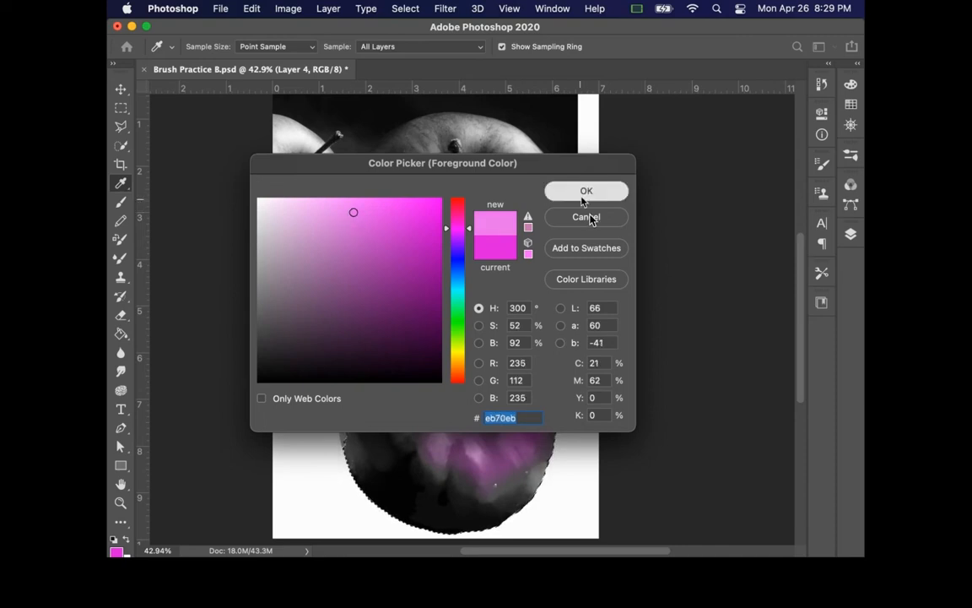
left_click(581, 200)
key("b")
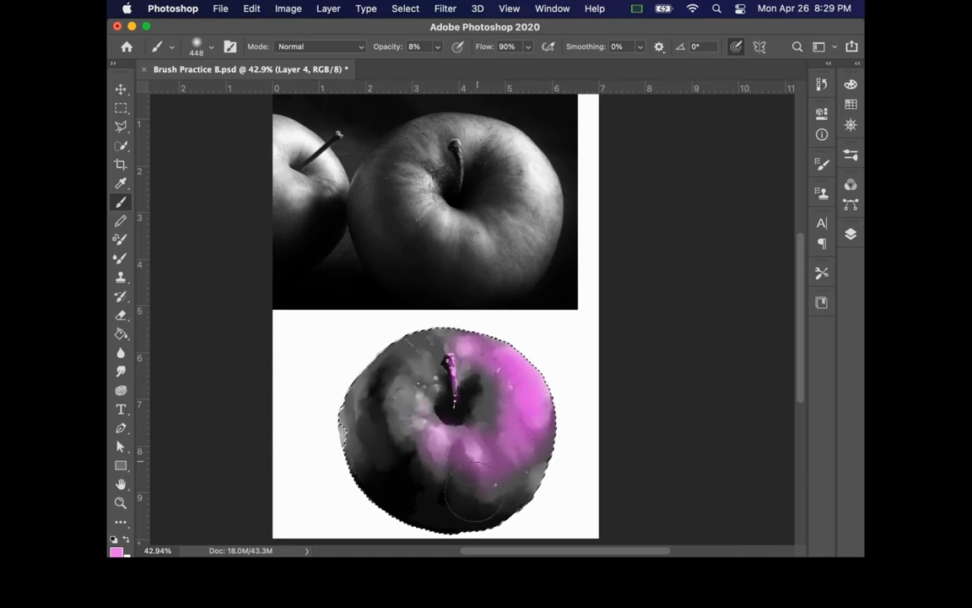
left_click_drag(532, 460, 525, 413)
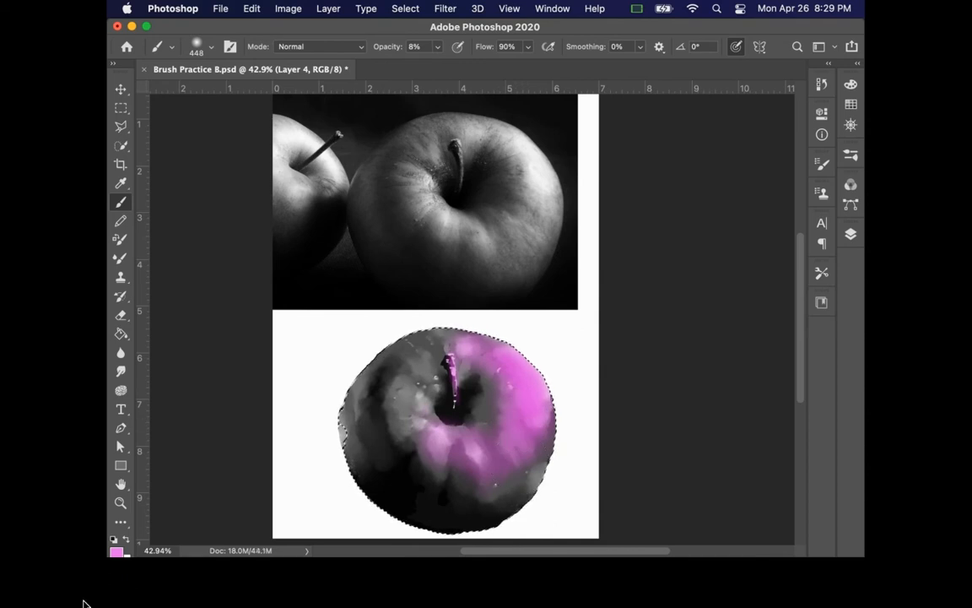
Set the foreground to a very pale pink, build up the apple's right-hand highlight, and reduce the brush to 82 px
left_click(116, 552)
left_click_drag(342, 207, 259, 217)
left_click(587, 191)
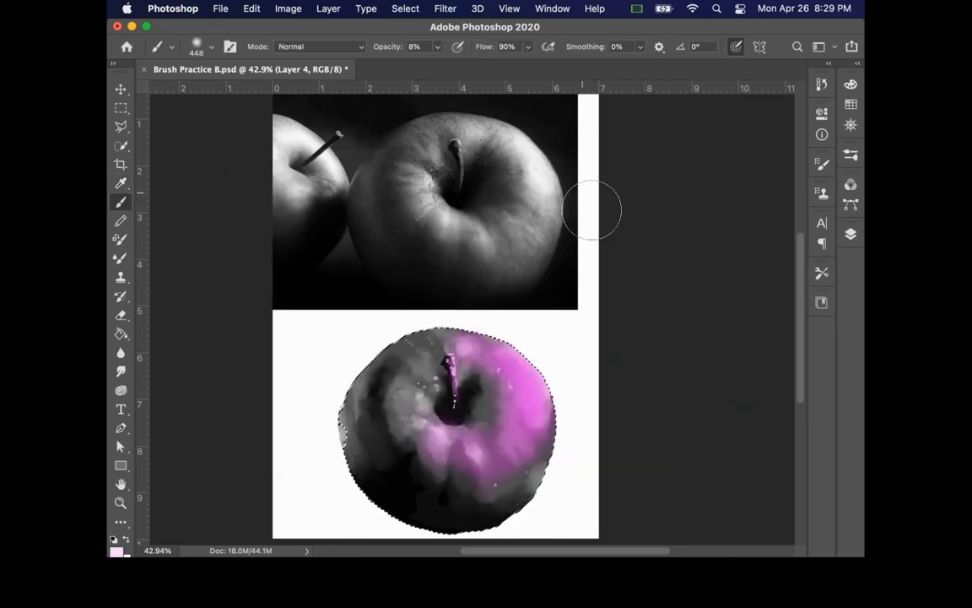
mouse_move(534, 429)
left_mouse_down()
mouse_move(532, 443)
mouse_move(521, 372)
mouse_move(526, 451)
mouse_move(529, 437)
left_mouse_up()
left_click_drag(522, 368, 505, 368)
mouse_move(505, 368)
left_mouse_down()
mouse_move(498, 393)
mouse_move(517, 441)
mouse_move(510, 392)
left_mouse_up()
mouse_move(521, 433)
left_mouse_down()
mouse_move(529, 457)
mouse_move(509, 366)
mouse_move(518, 369)
left_mouse_up()
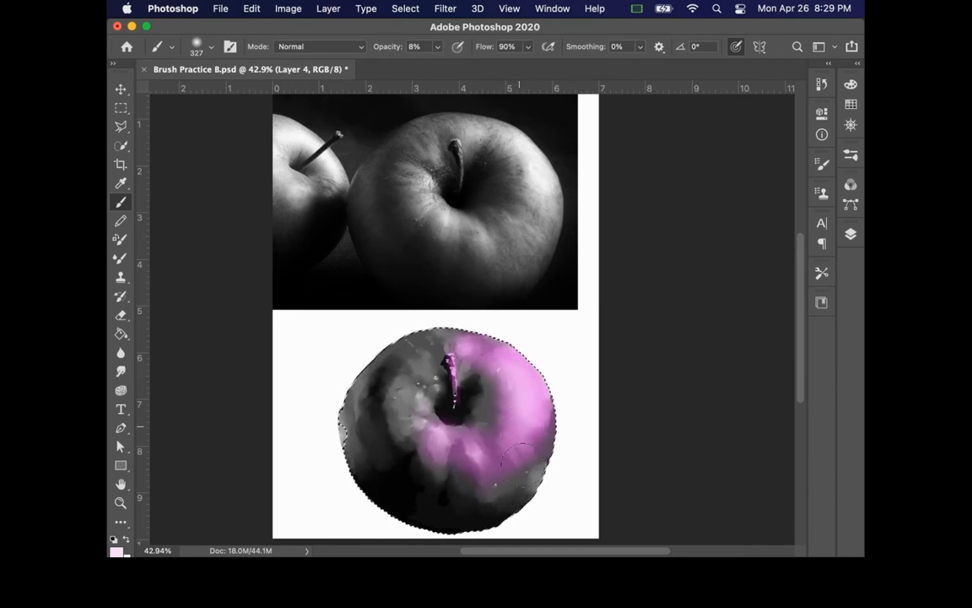
mouse_move(519, 427)
left_mouse_down()
mouse_move(519, 399)
mouse_move(518, 413)
left_mouse_up()
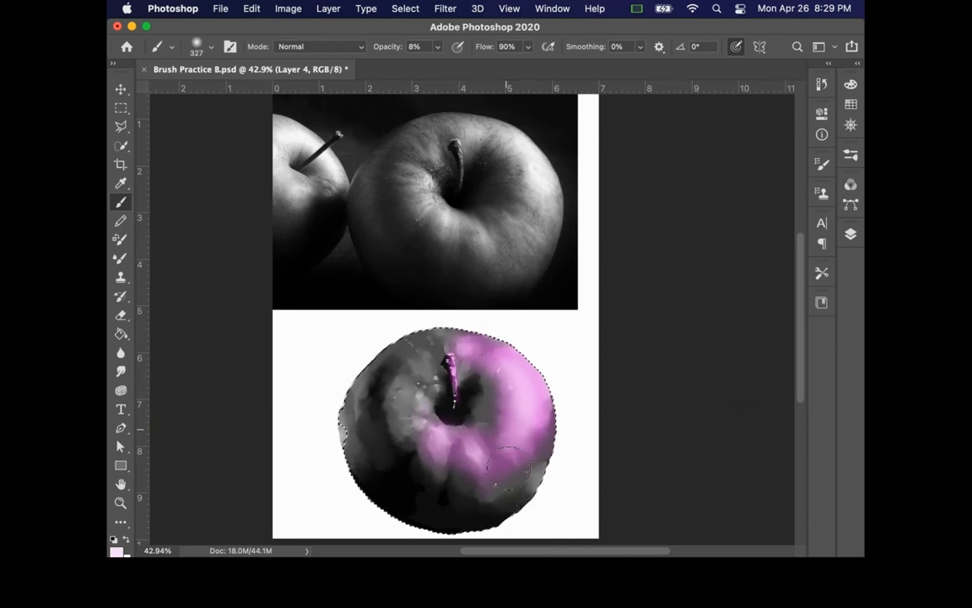
left_click_drag(482, 387, 450, 428, "ctrl+alt")
mouse_move(471, 386)
left_mouse_down("ctrl+alt")
mouse_move(469, 421)
mouse_move(457, 419)
left_mouse_up("ctrl+alt")
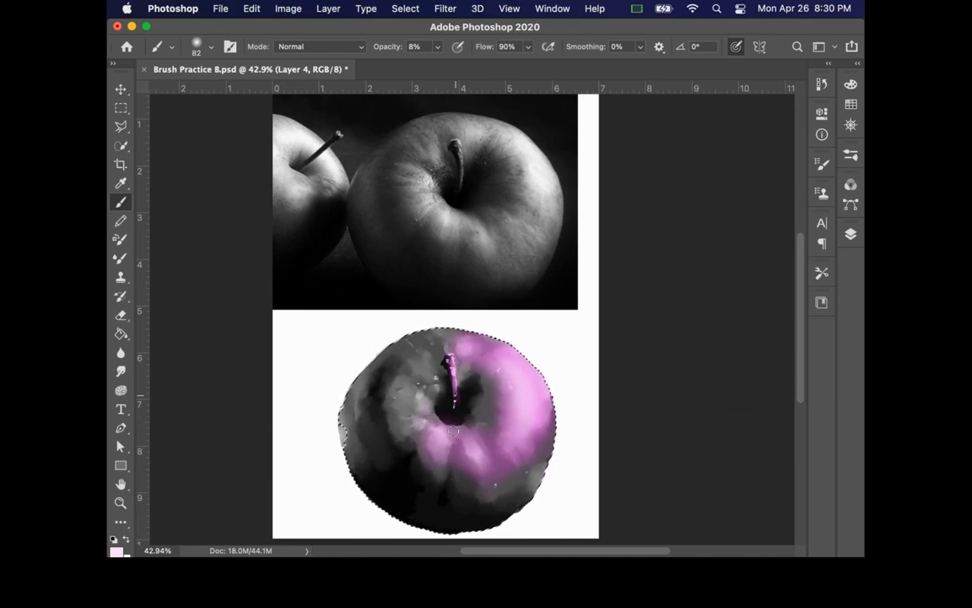
Set Layer 4's blend mode to Lighten, keeping its opacity at 100%
left_click(851, 234)
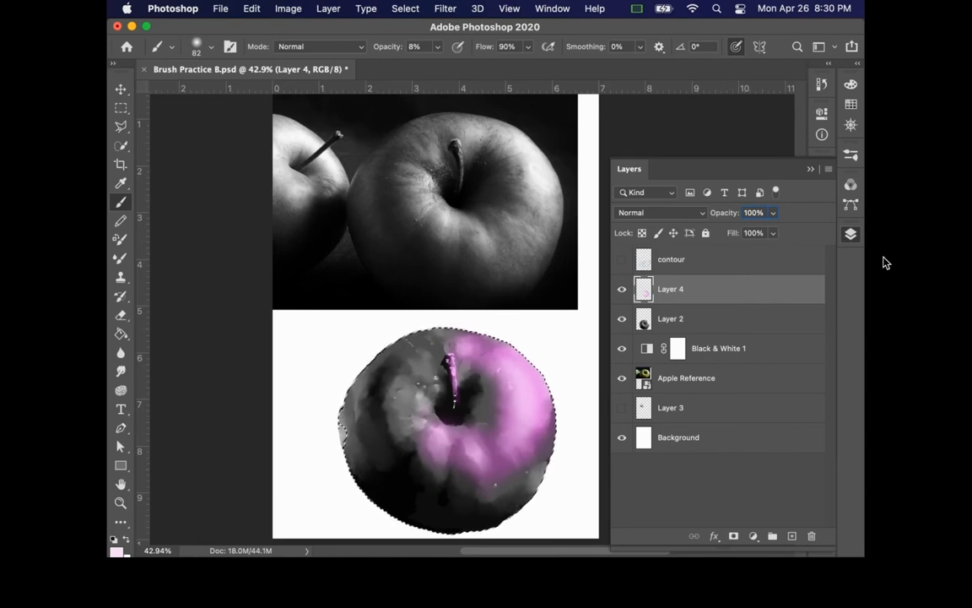
left_click(696, 213)
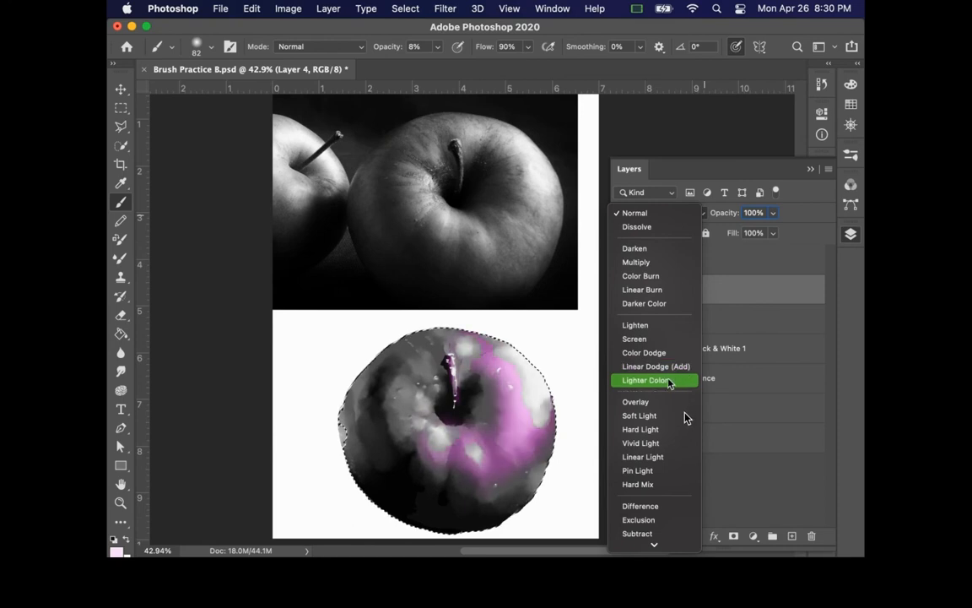
left_click(666, 328)
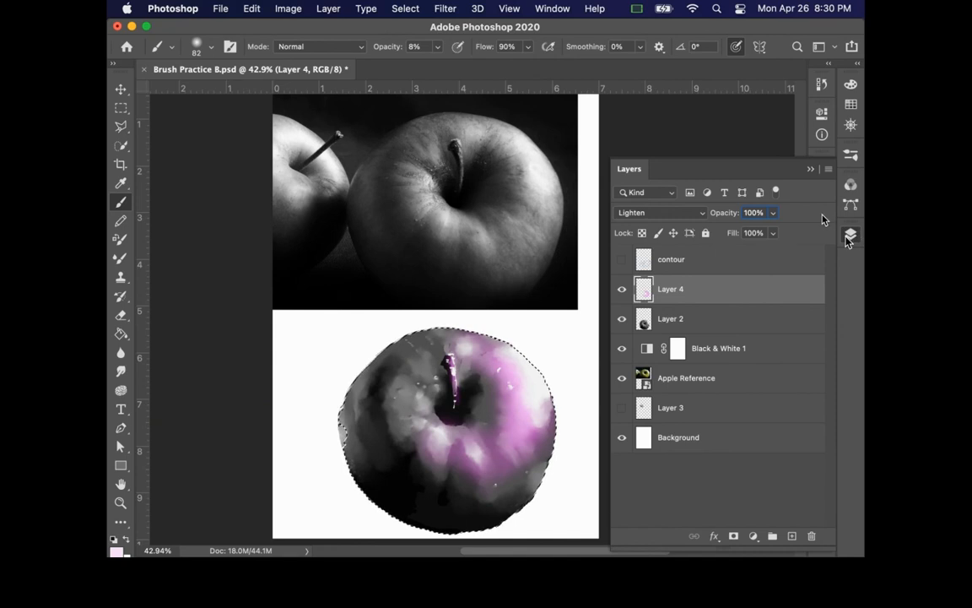
mouse_move(731, 213)
left_mouse_down()
mouse_move(701, 219)
mouse_move(888, 261)
left_mouse_up()
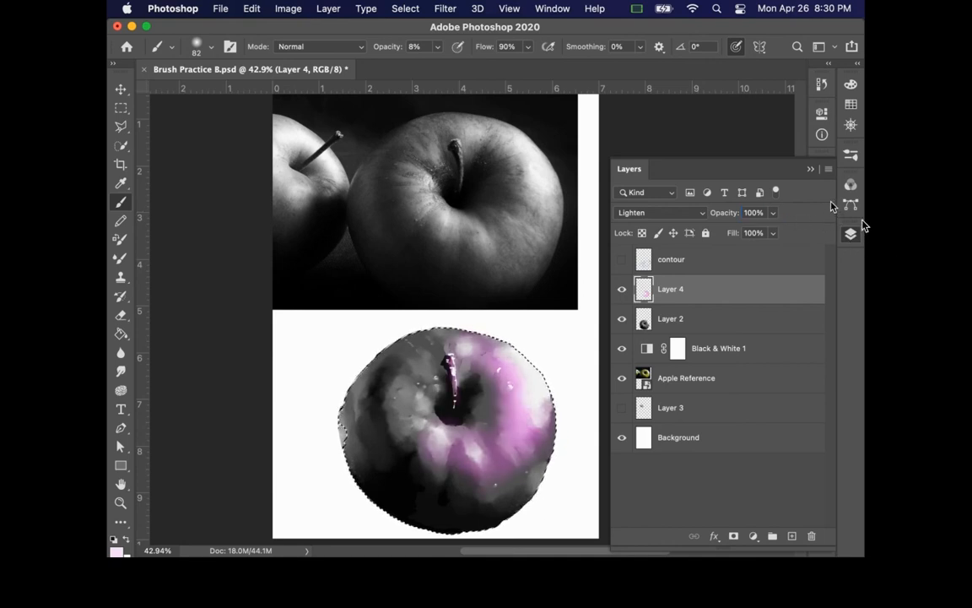
left_click(852, 233)
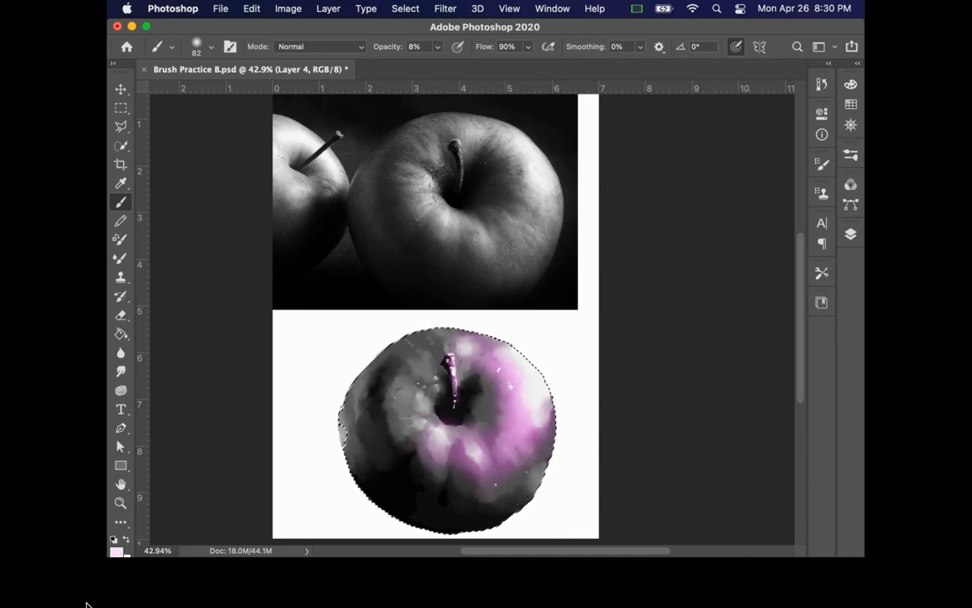
Set the foreground to pink #ed53ed and paint colour along the highlight near the apple's right edge
left_click(116, 551)
left_click(369, 213)
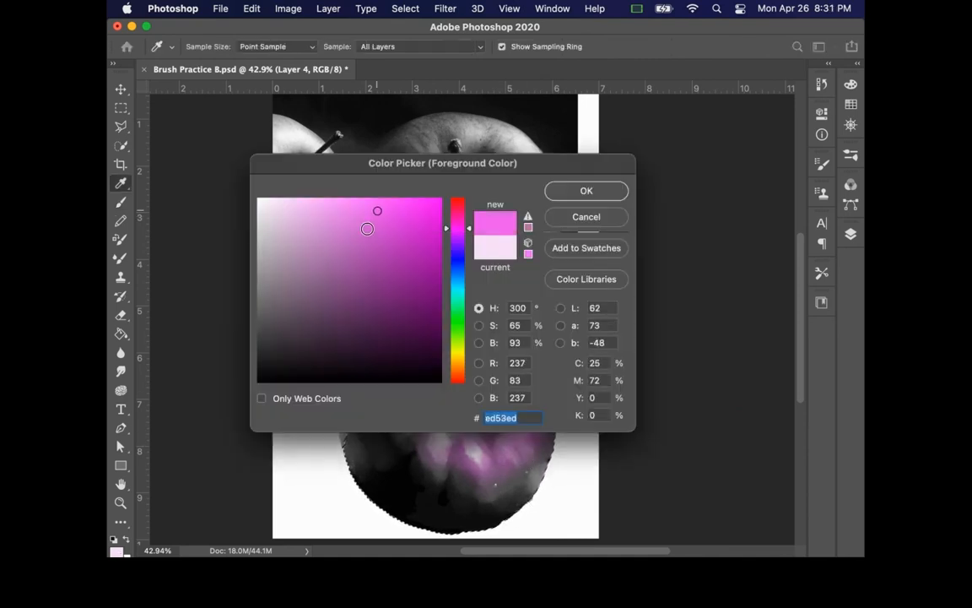
left_click(586, 191)
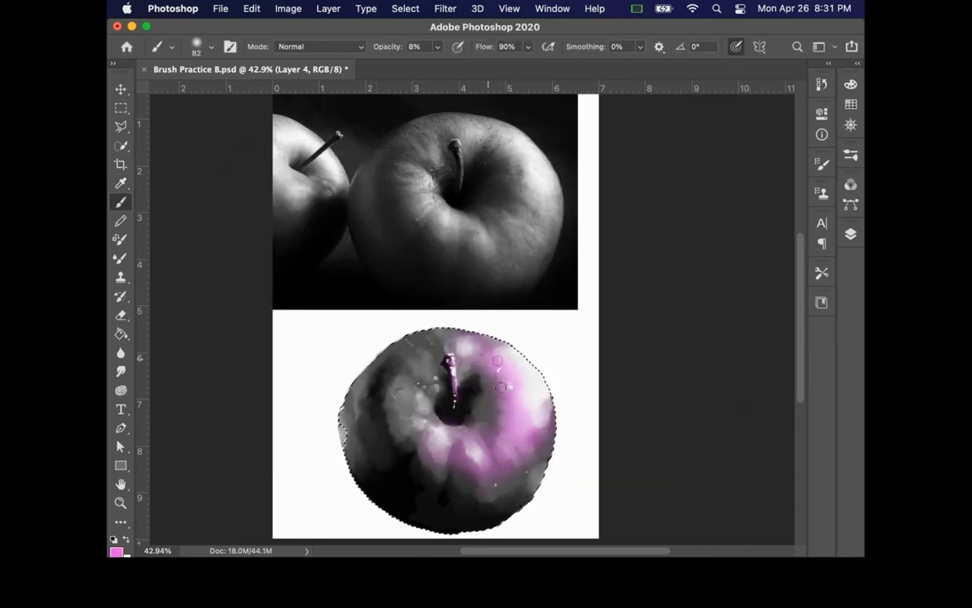
left_click_drag(533, 417, 549, 419)
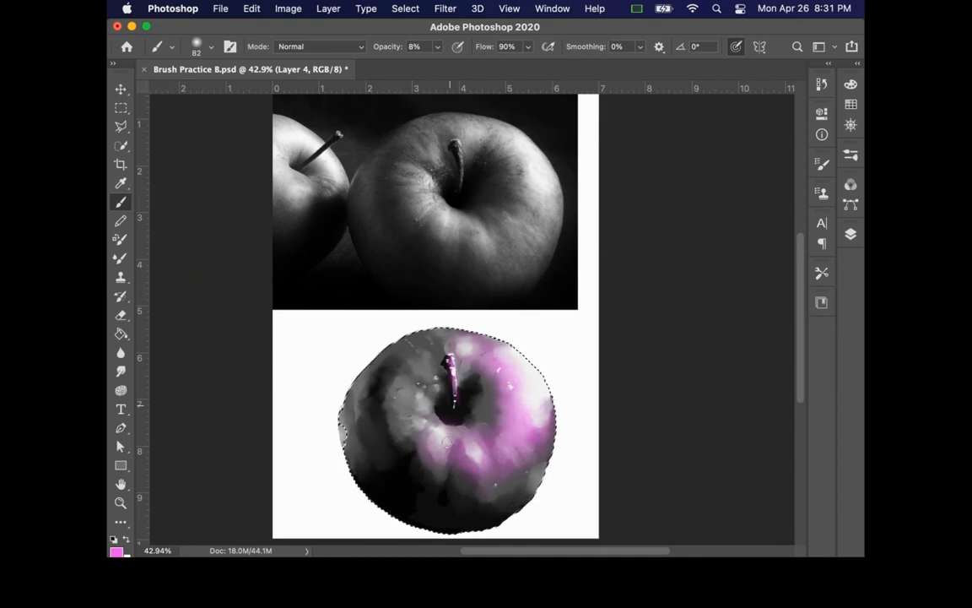
Deselect the apple outline
left_click(851, 234)
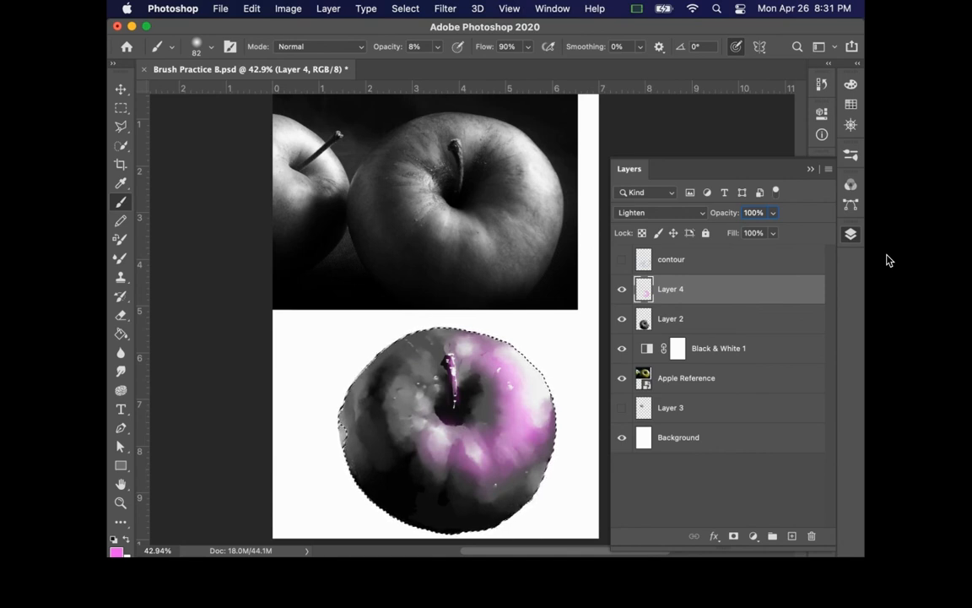
key("super+d")
left_click(849, 238)
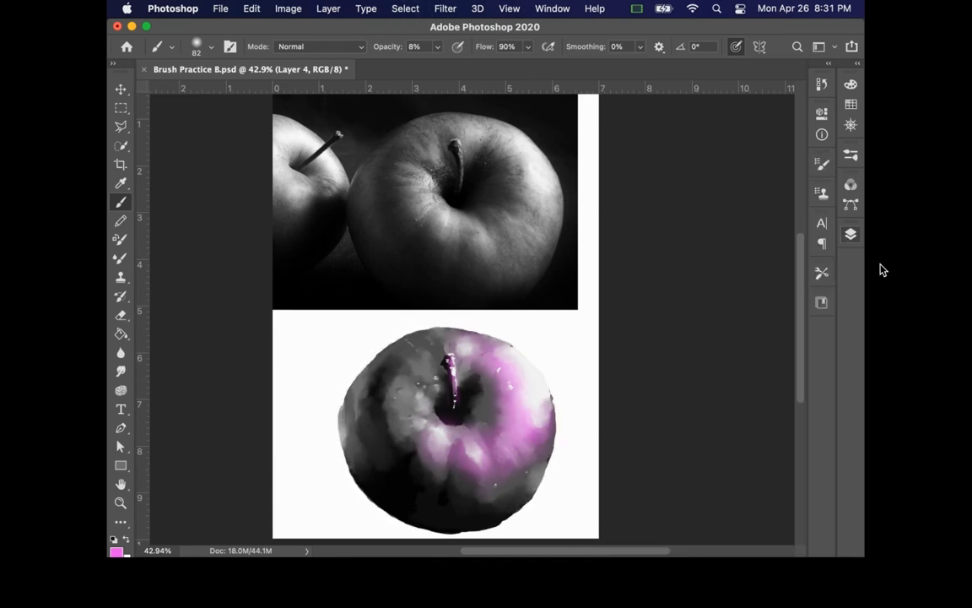